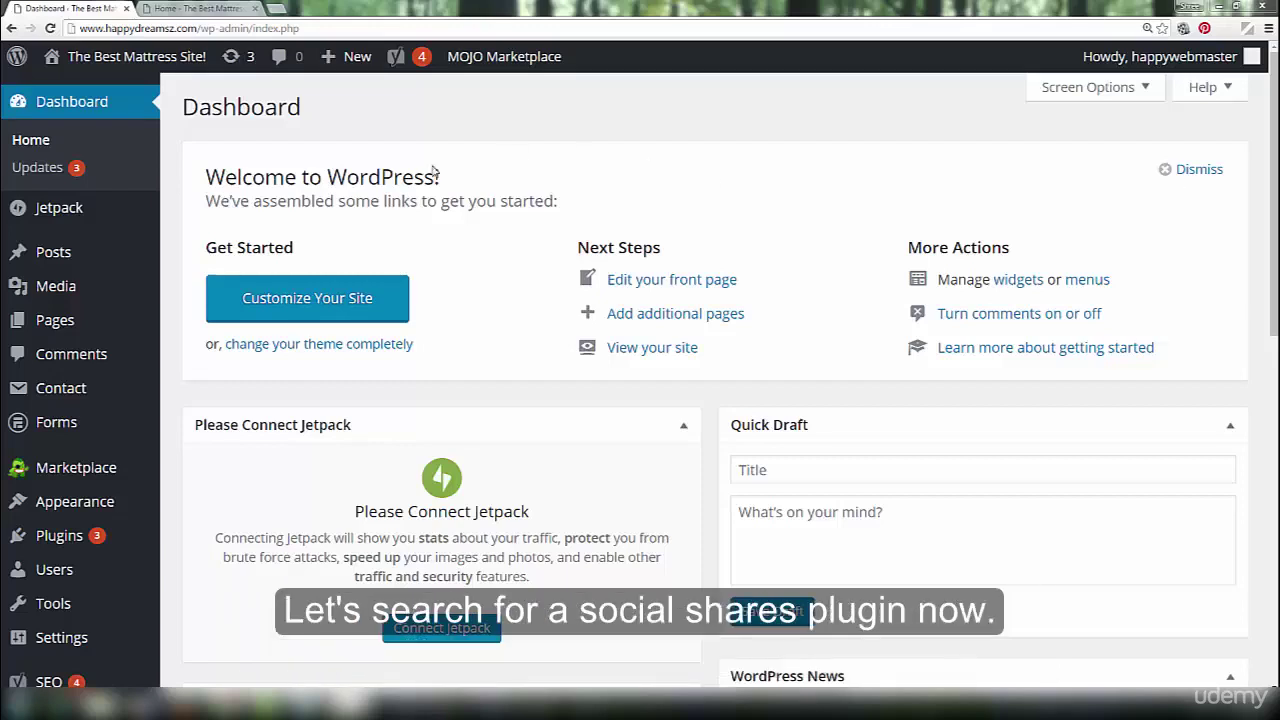
Step: Search for new plugins to add using the keyword "social share buttons"
mouse_move(86, 536)
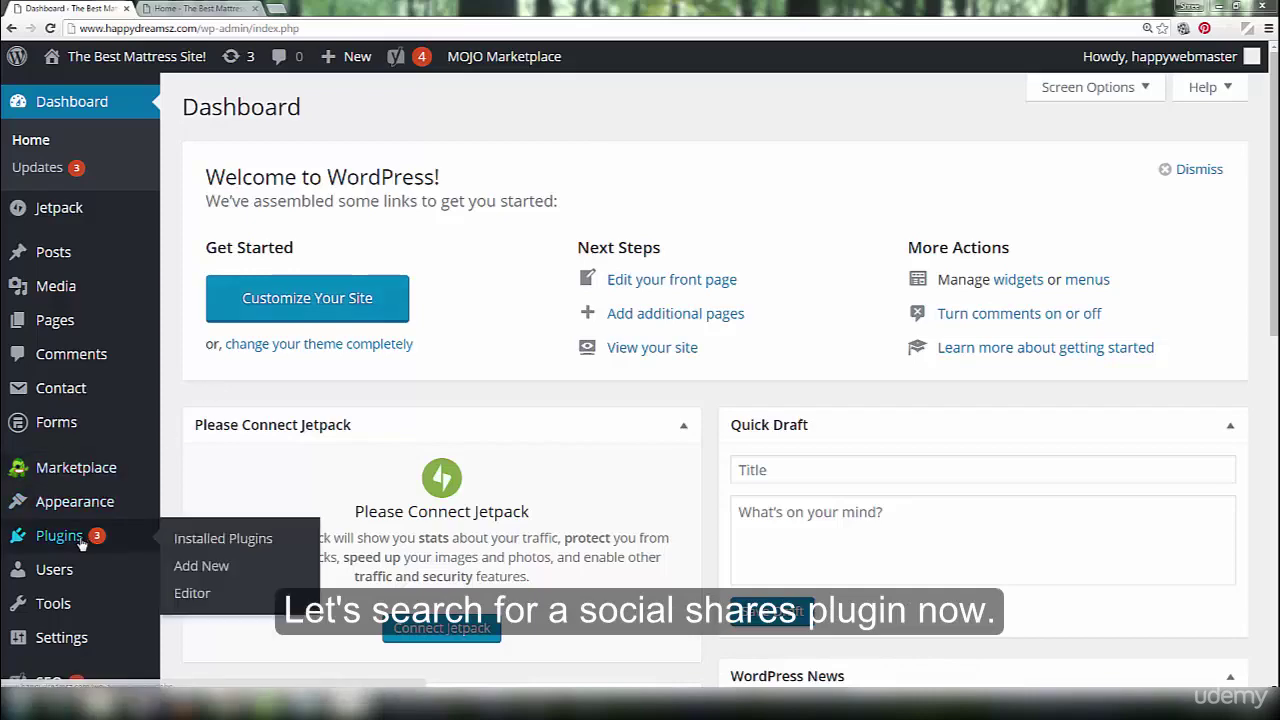
click(210, 566)
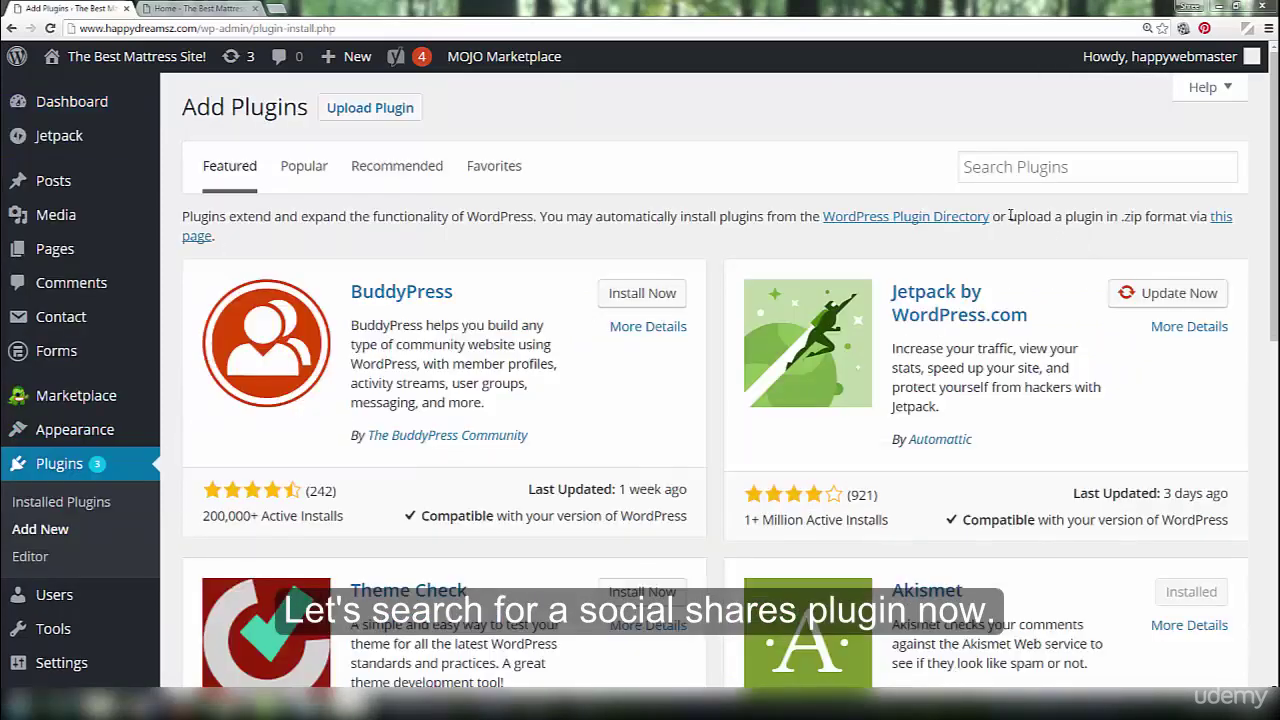
click(987, 167)
right_click(987, 167)
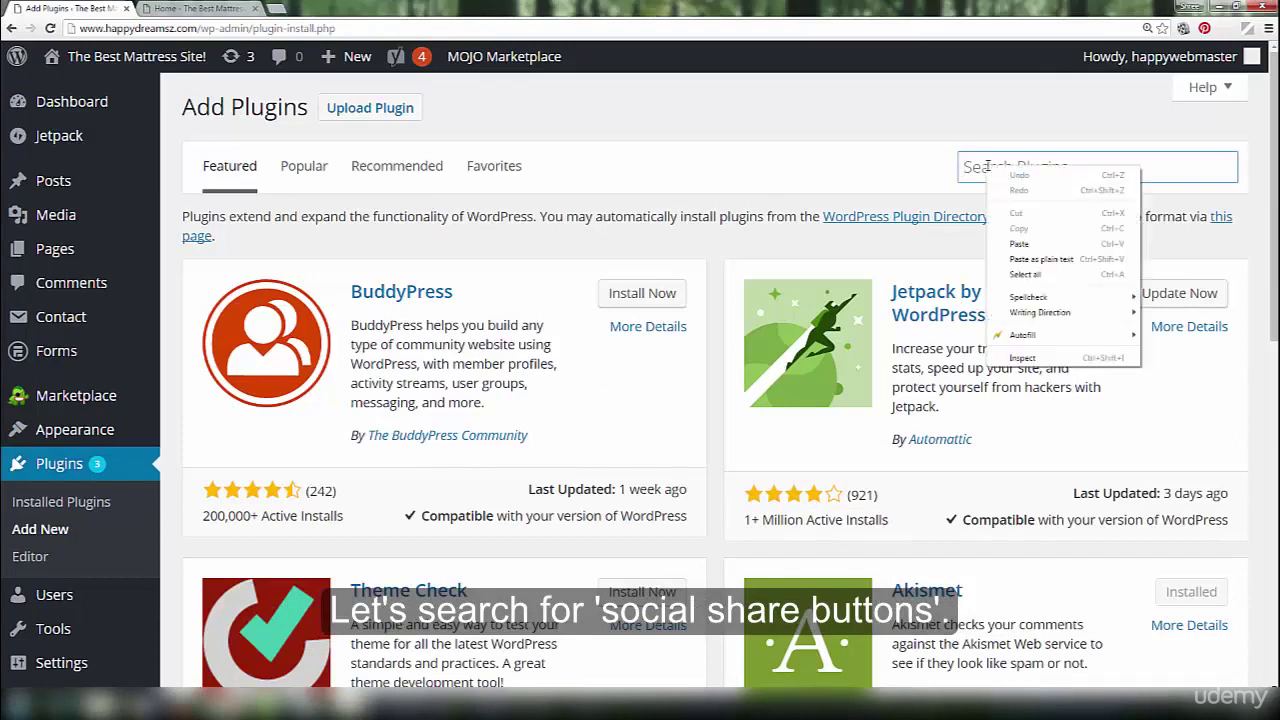
click(1028, 243)
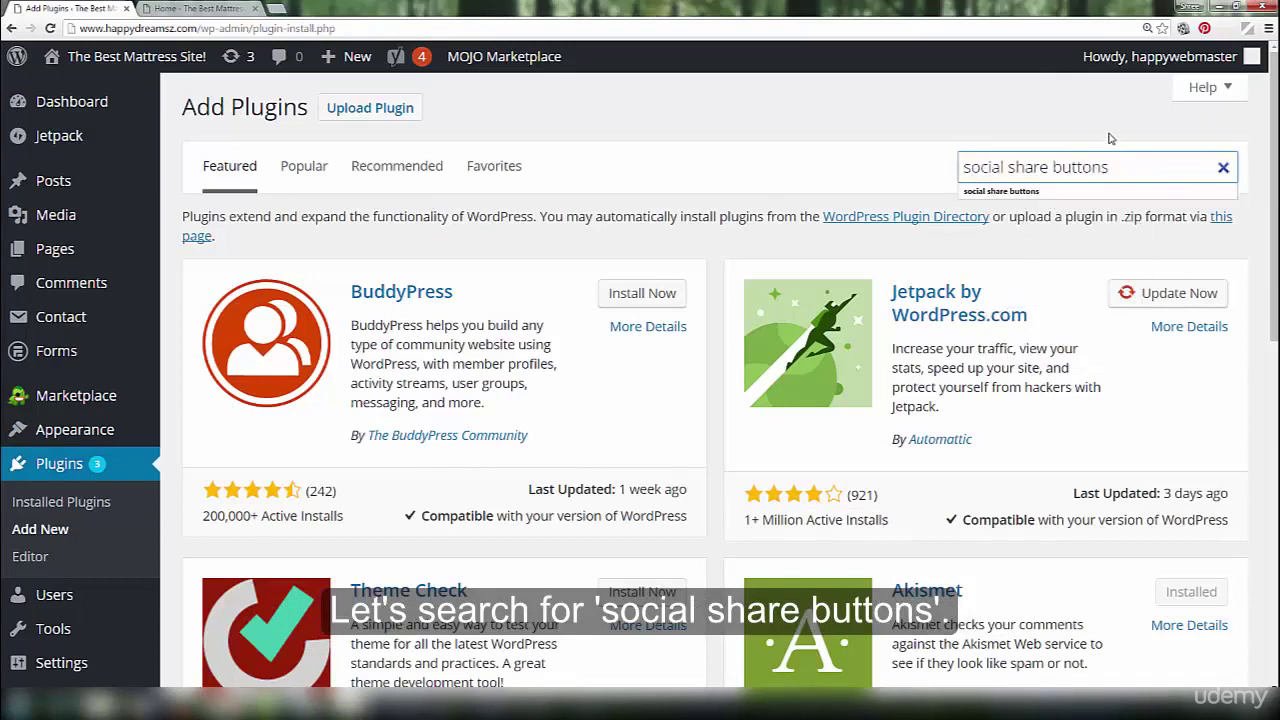
key(Return)
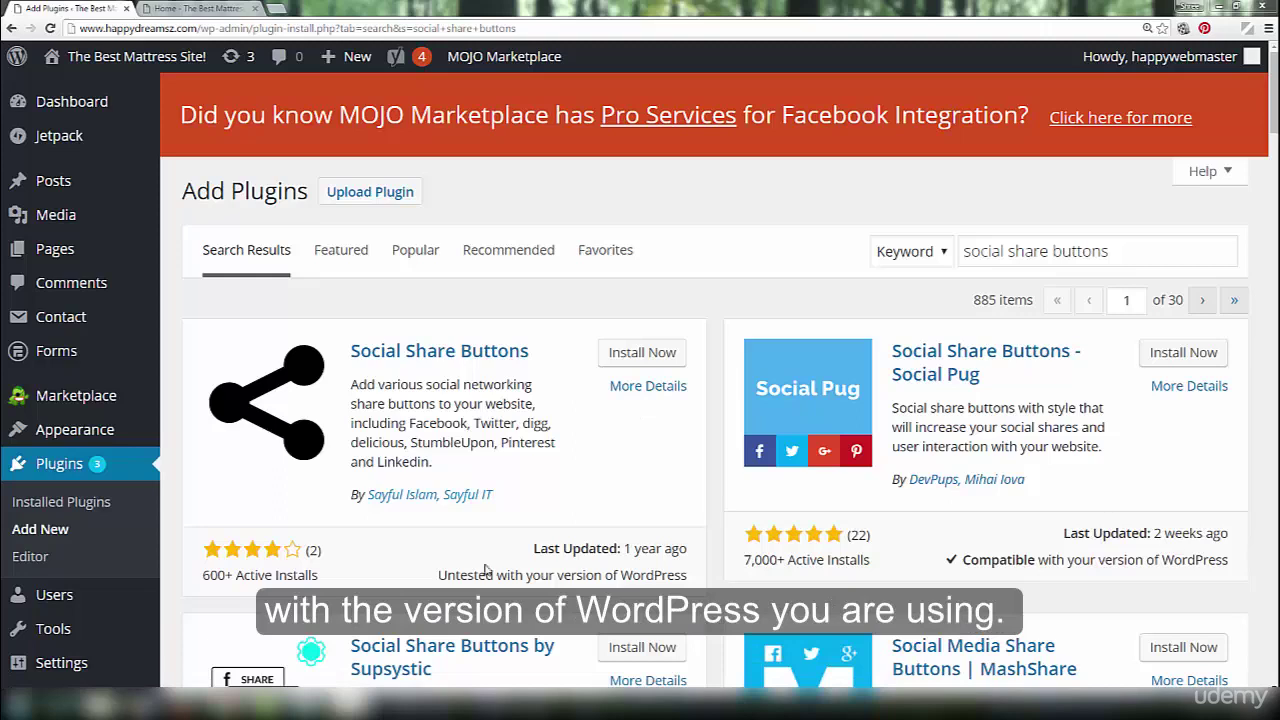
Step: Install and activate the "Social Share Buttons - Social Pug" plugin from the search results
drag(447, 575, 456, 575)
drag(561, 577, 602, 576)
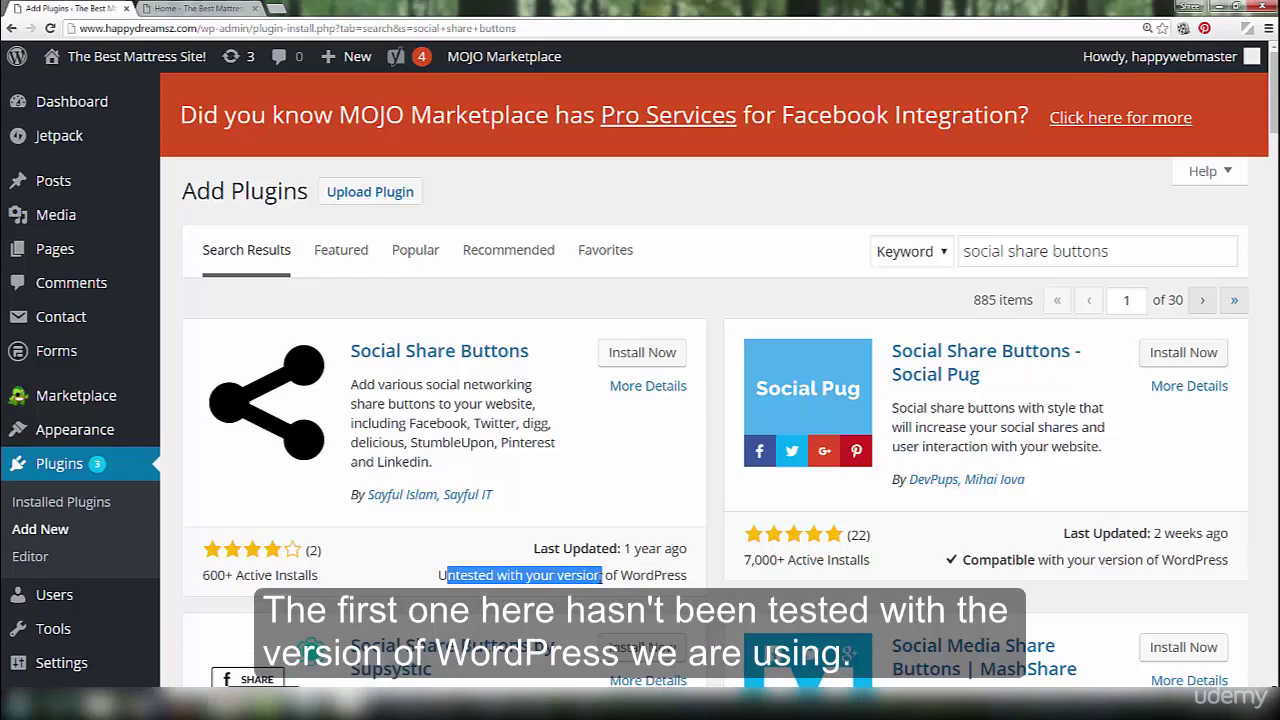
click(588, 490)
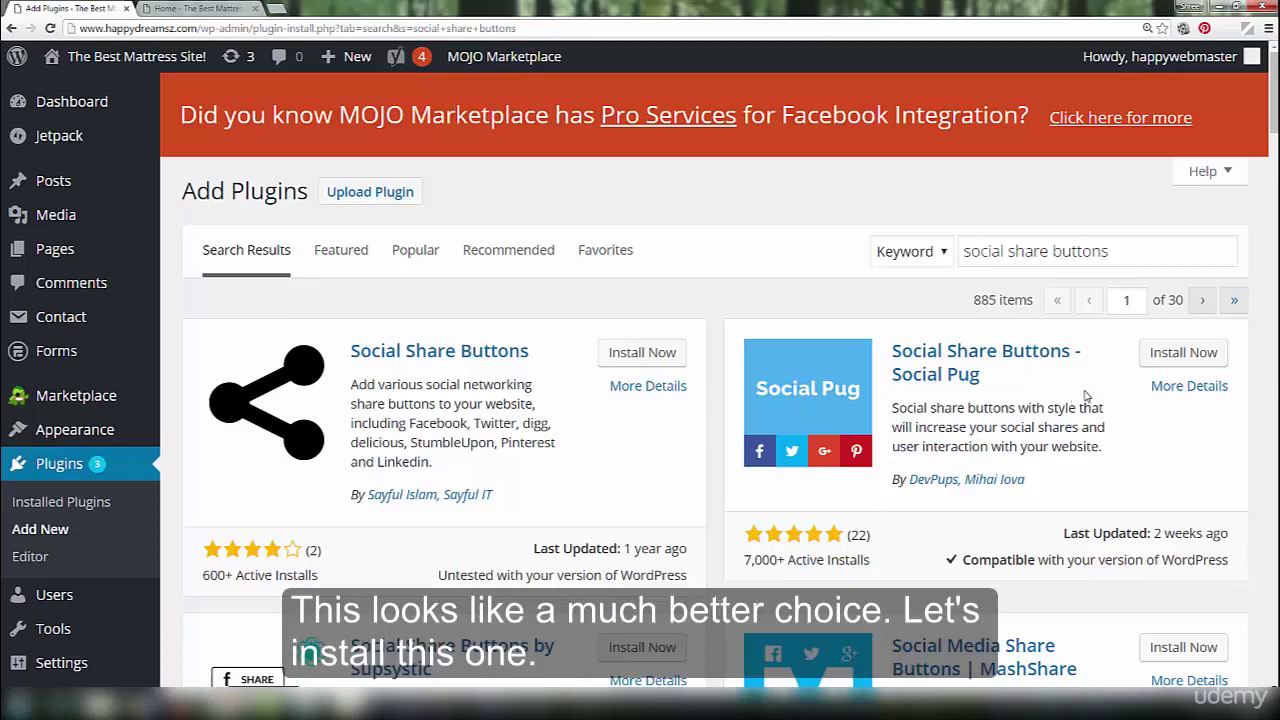
click(1186, 354)
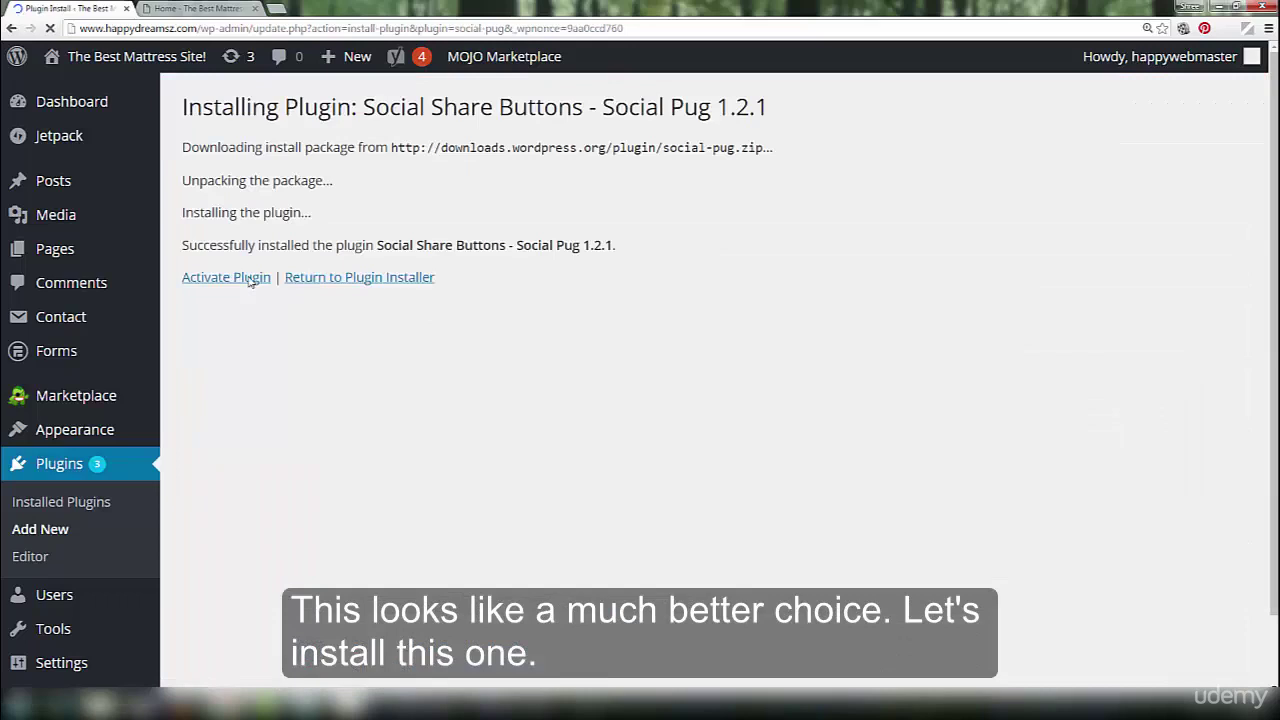
click(250, 279)
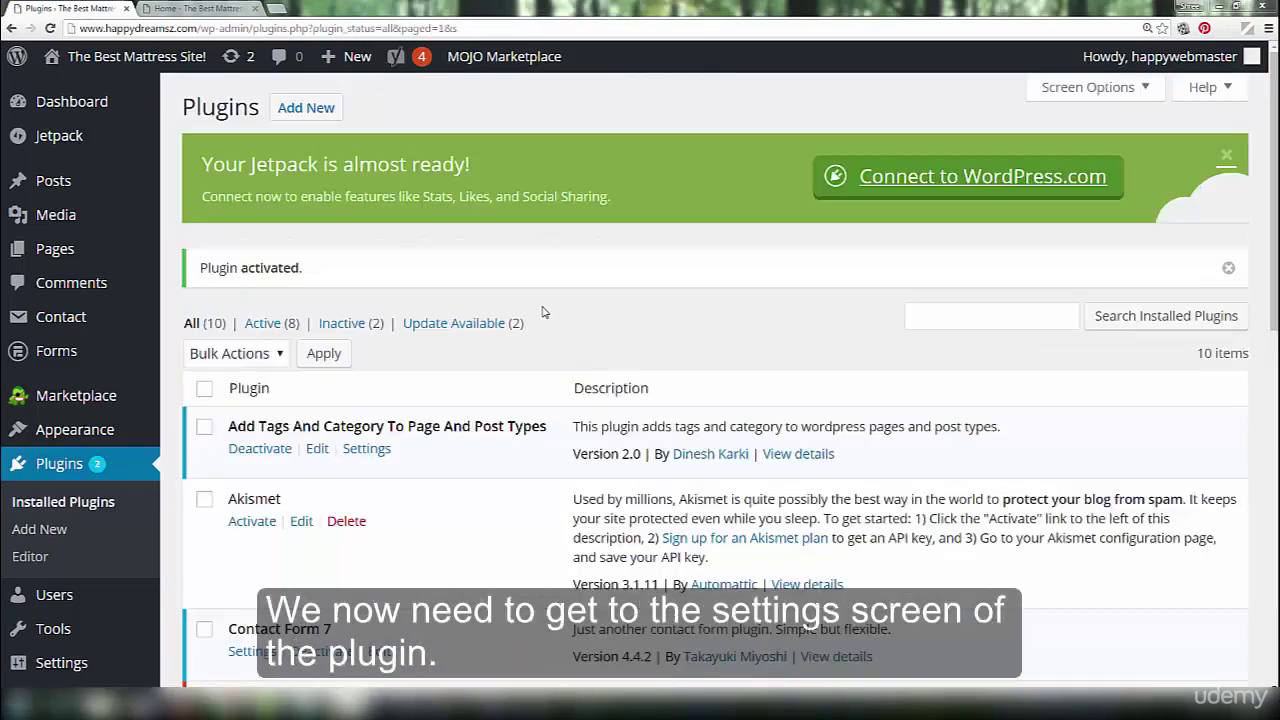
Step: Open the Social Pug share tools and activate the Floating Sidebar
scroll(520, 348, down, 3)
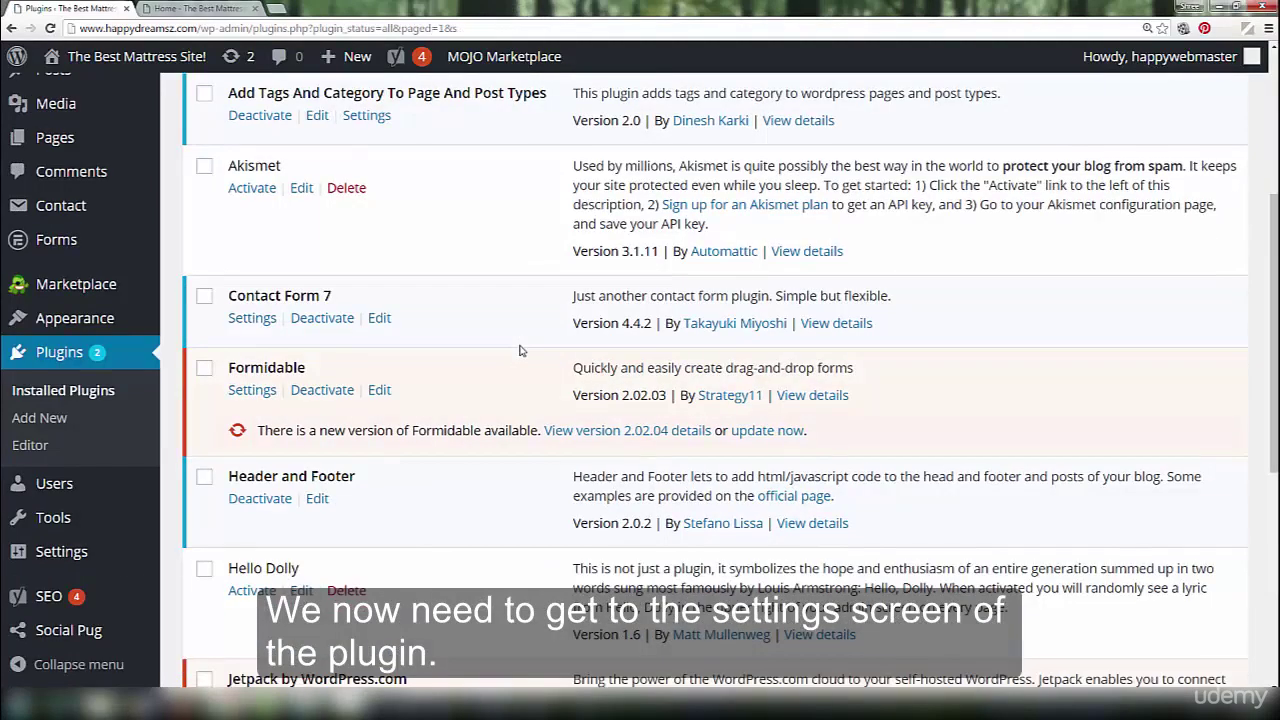
scroll(520, 350, down, 1)
mouse_move(86, 636)
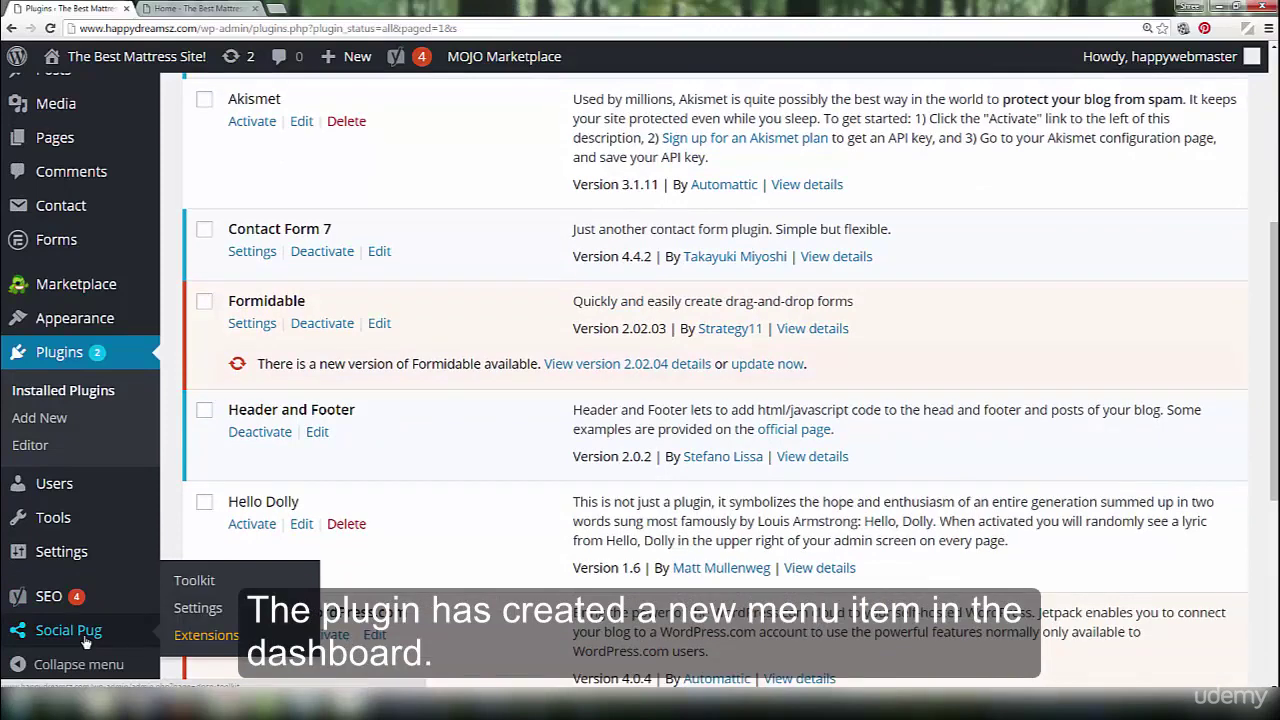
click(86, 641)
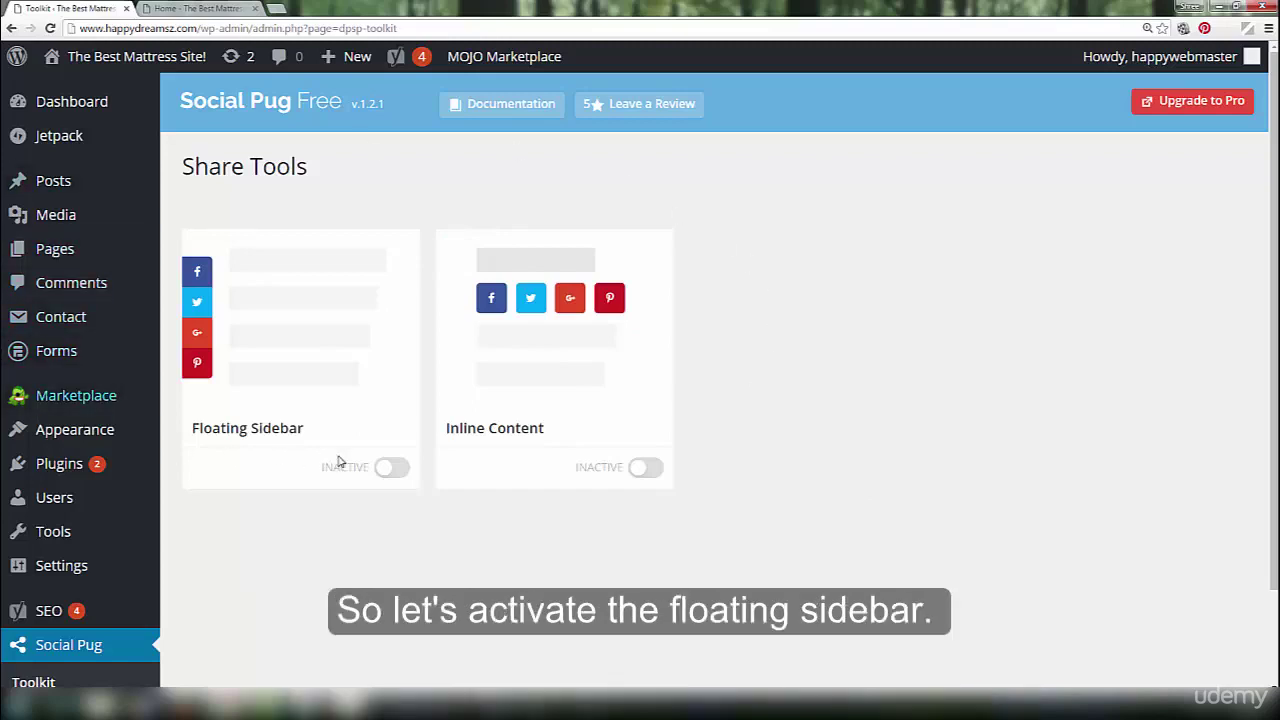
click(392, 470)
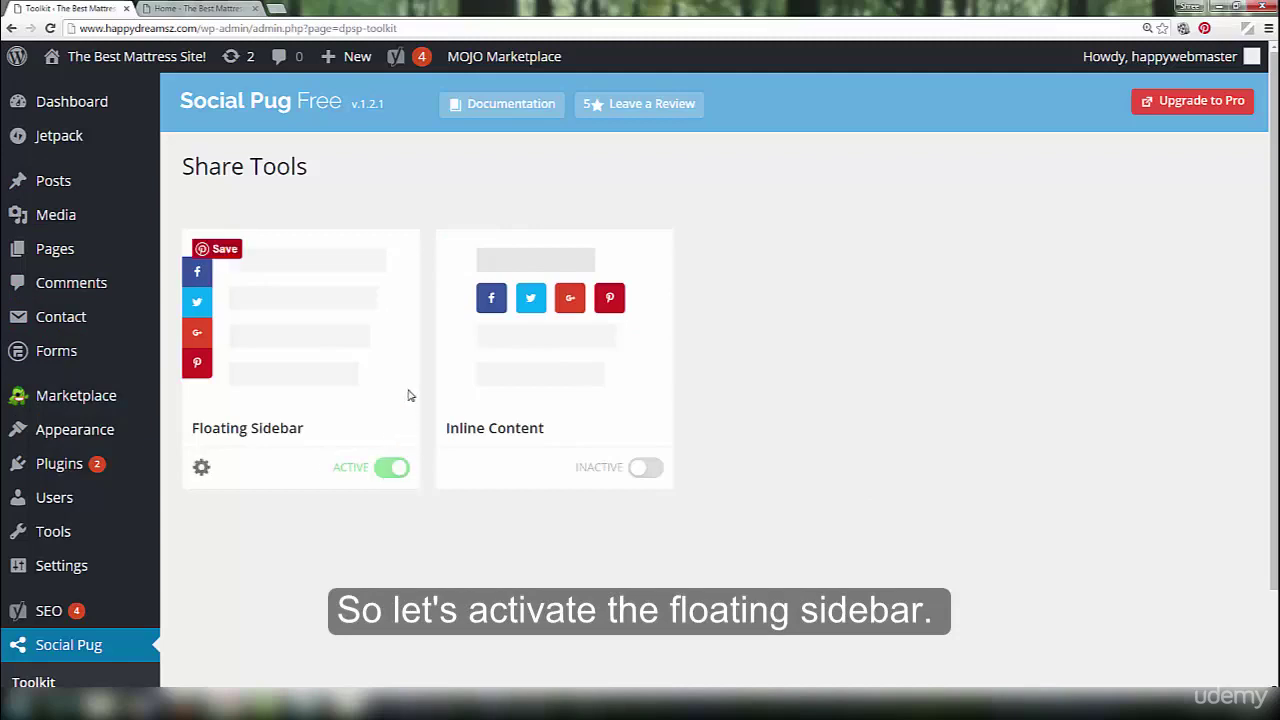
Step: In the Floating Sidebar settings, add Facebook, Twitter, Google+ and Pinterest as the social networks to display
click(203, 470)
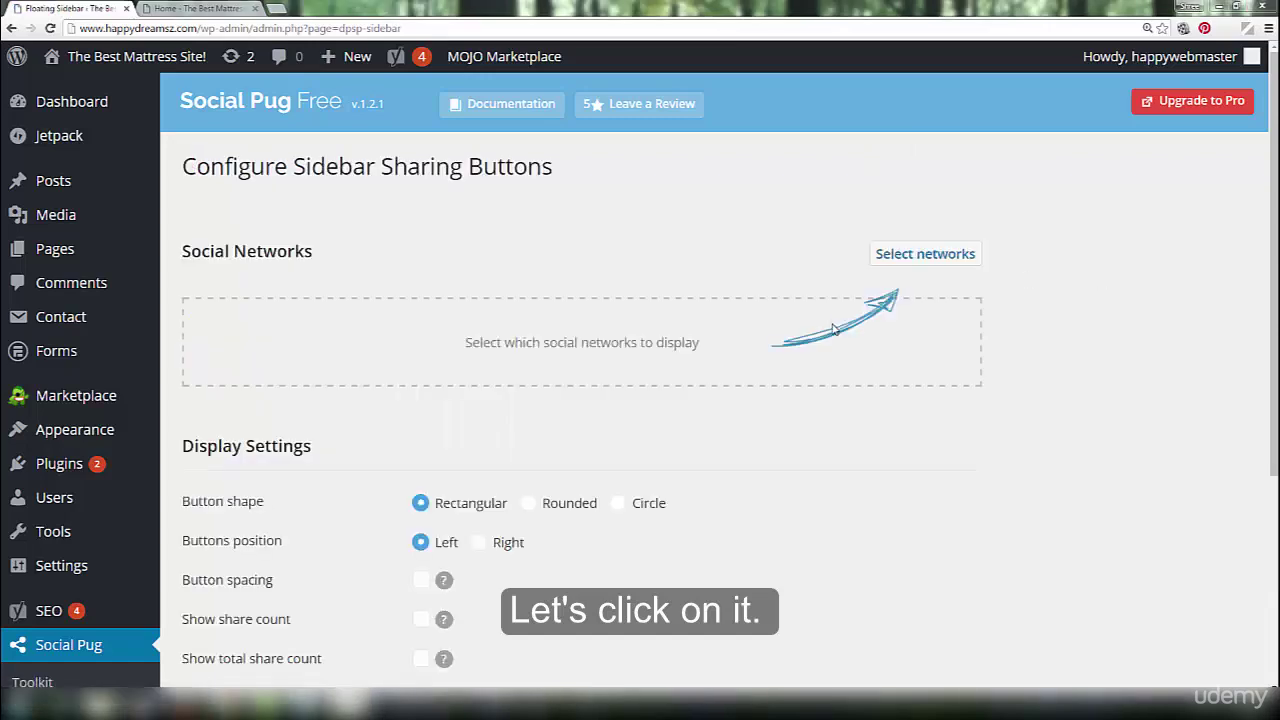
click(921, 256)
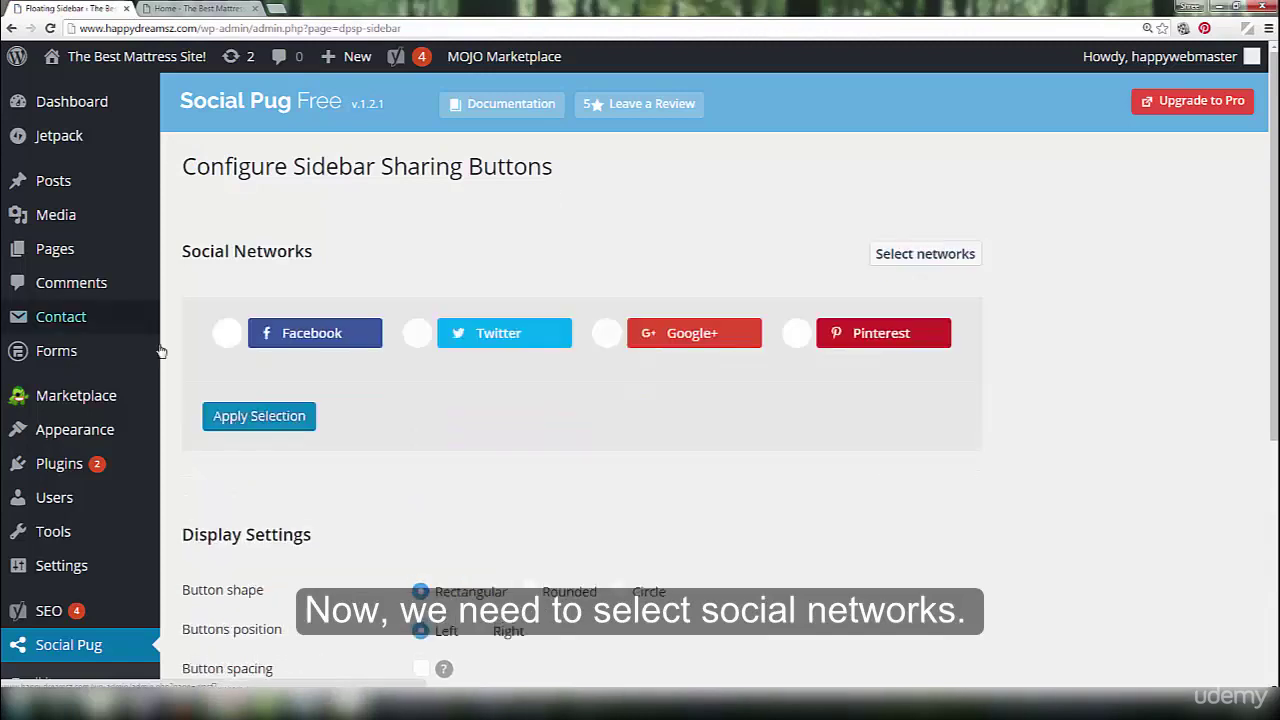
click(227, 333)
click(417, 334)
click(606, 334)
click(790, 338)
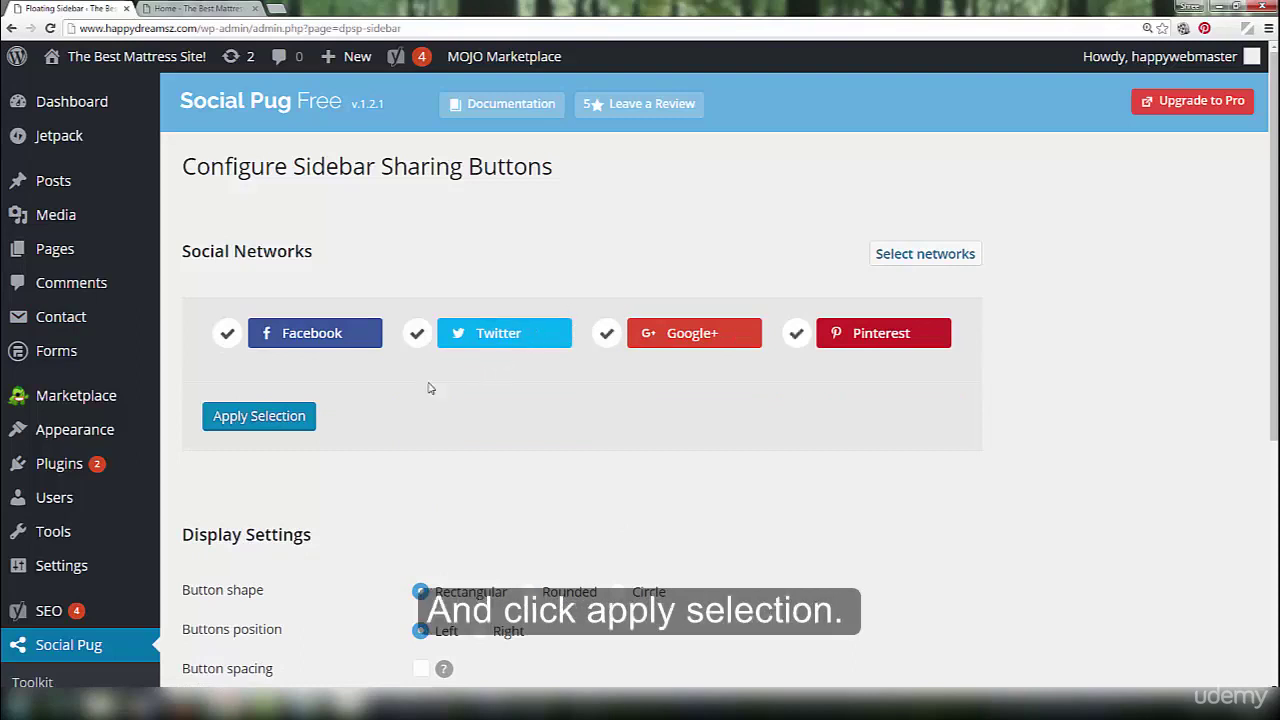
click(274, 417)
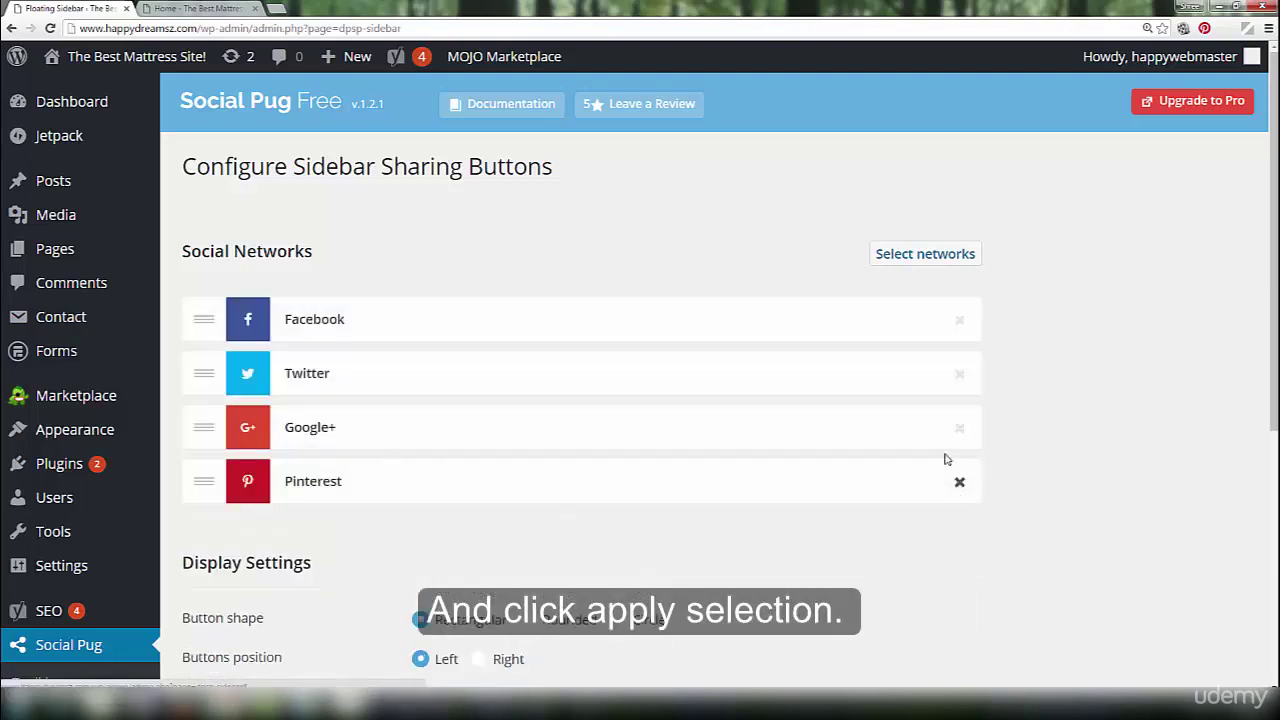
Step: Set the sidebar button shape to Rounded and enable Show on mobile
scroll(859, 547, down, 3)
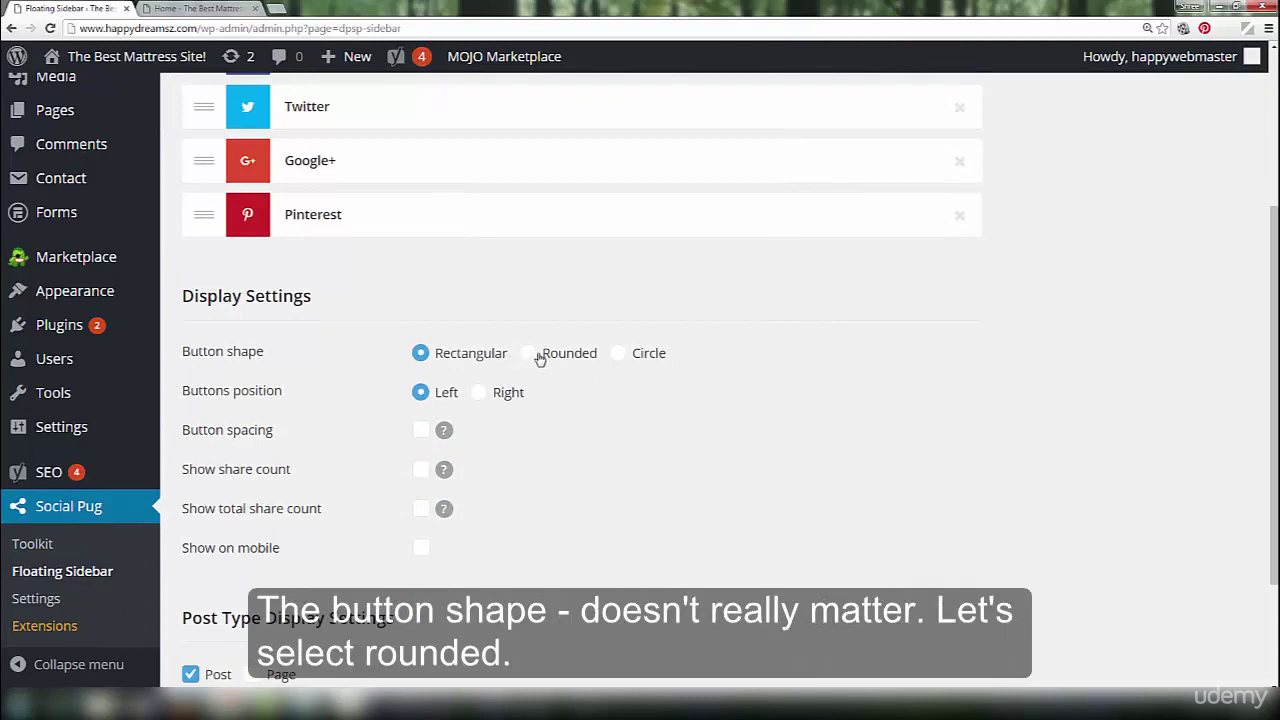
click(531, 356)
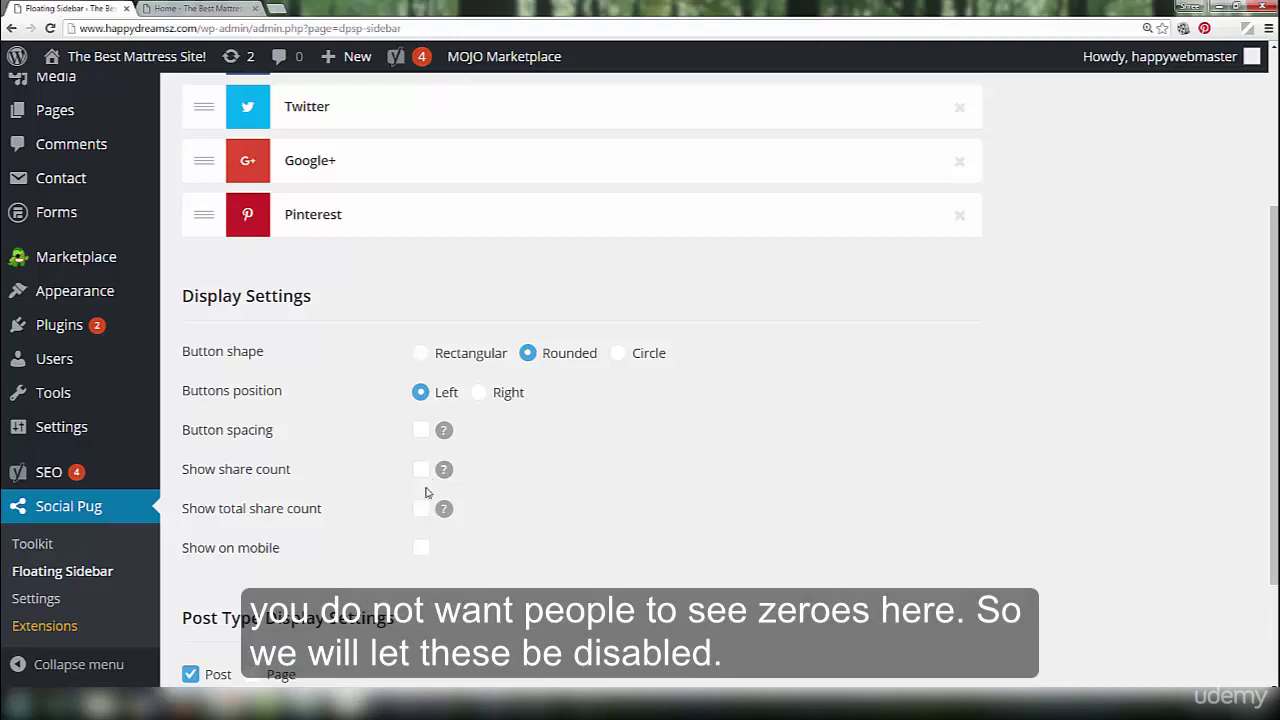
click(422, 550)
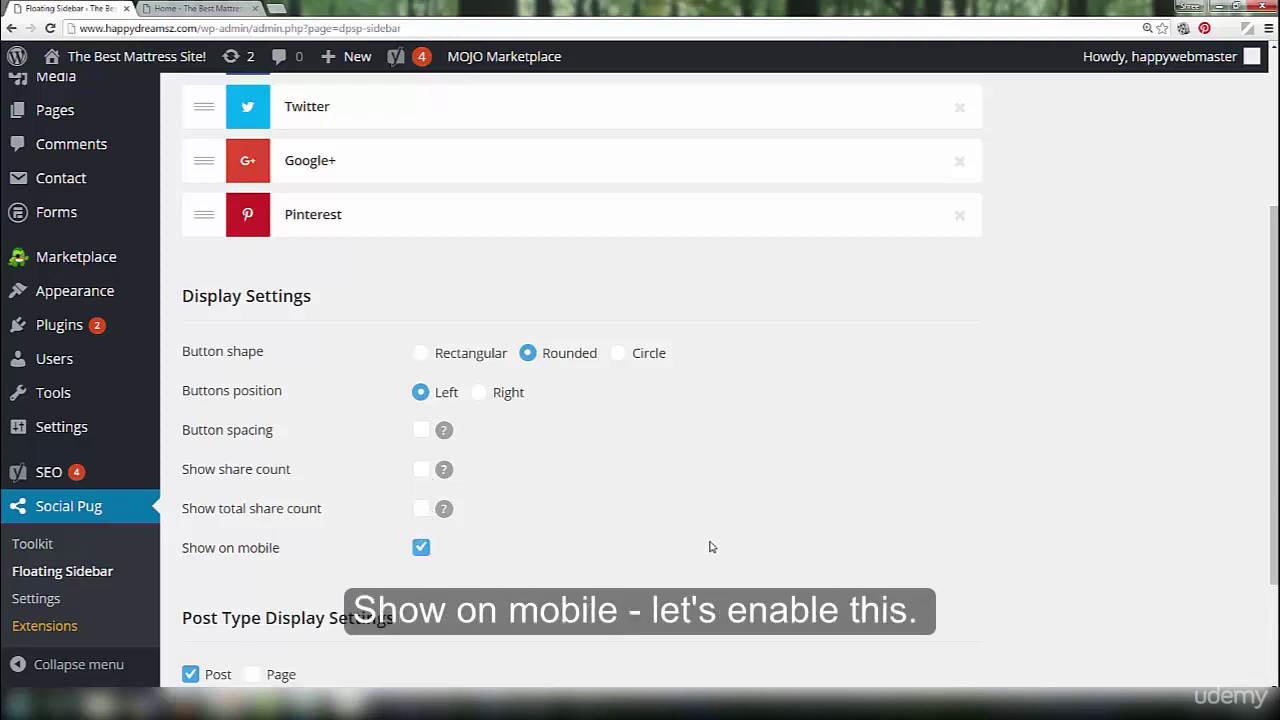
Step: Enable the sidebar buttons for the Page post type and save the changes
scroll(710, 547, down, 2)
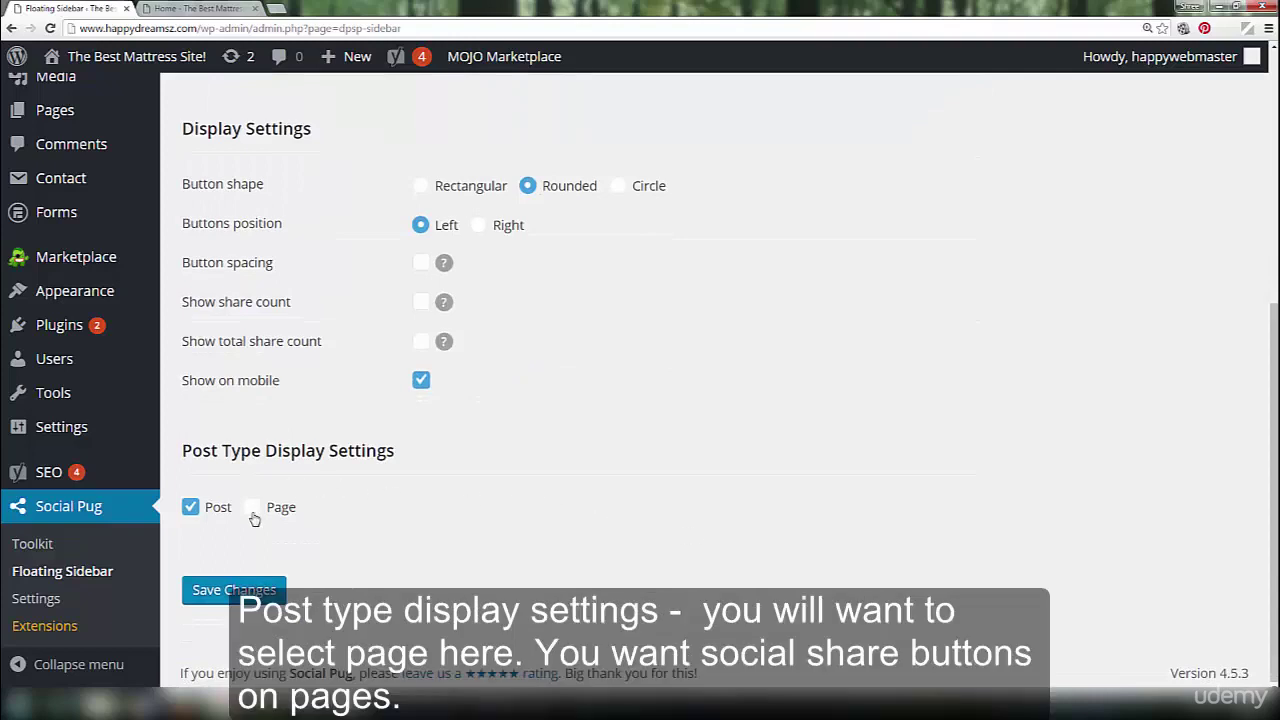
click(253, 511)
click(244, 592)
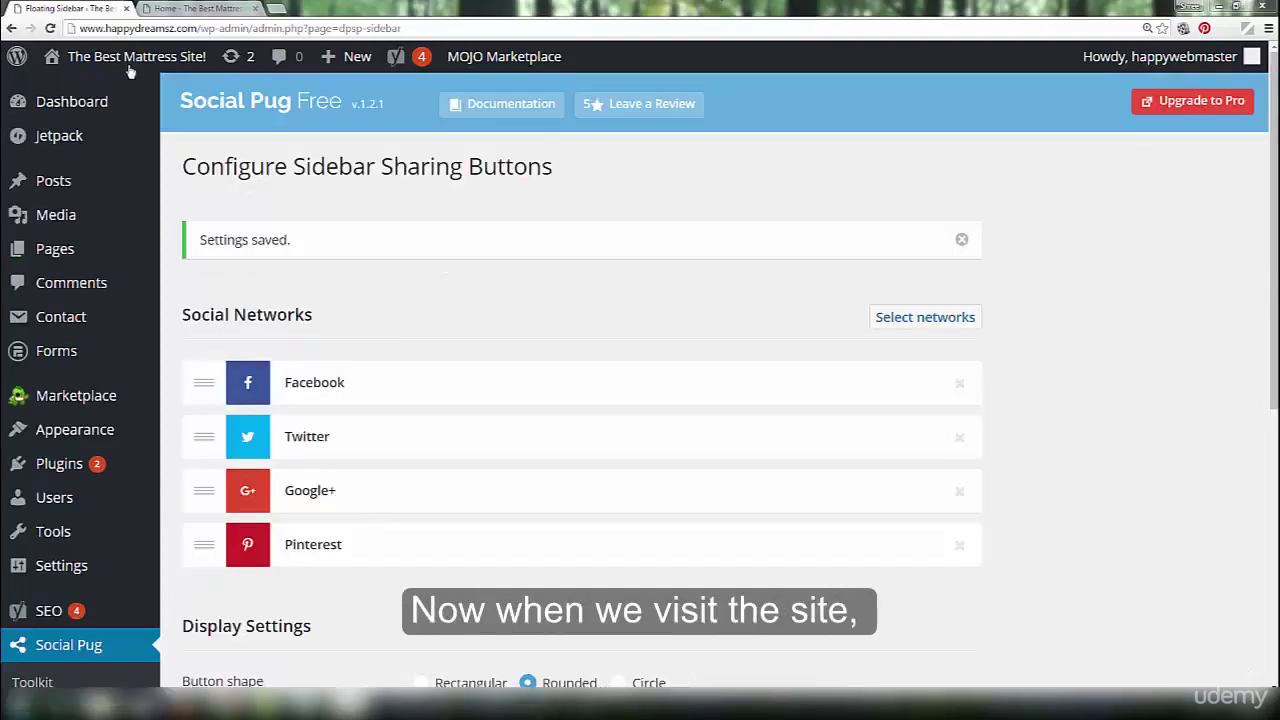
Step: Open the live site in a new browser tab to check the floating share buttons
mouse_move(130, 70)
right_click(78, 90)
click(125, 102)
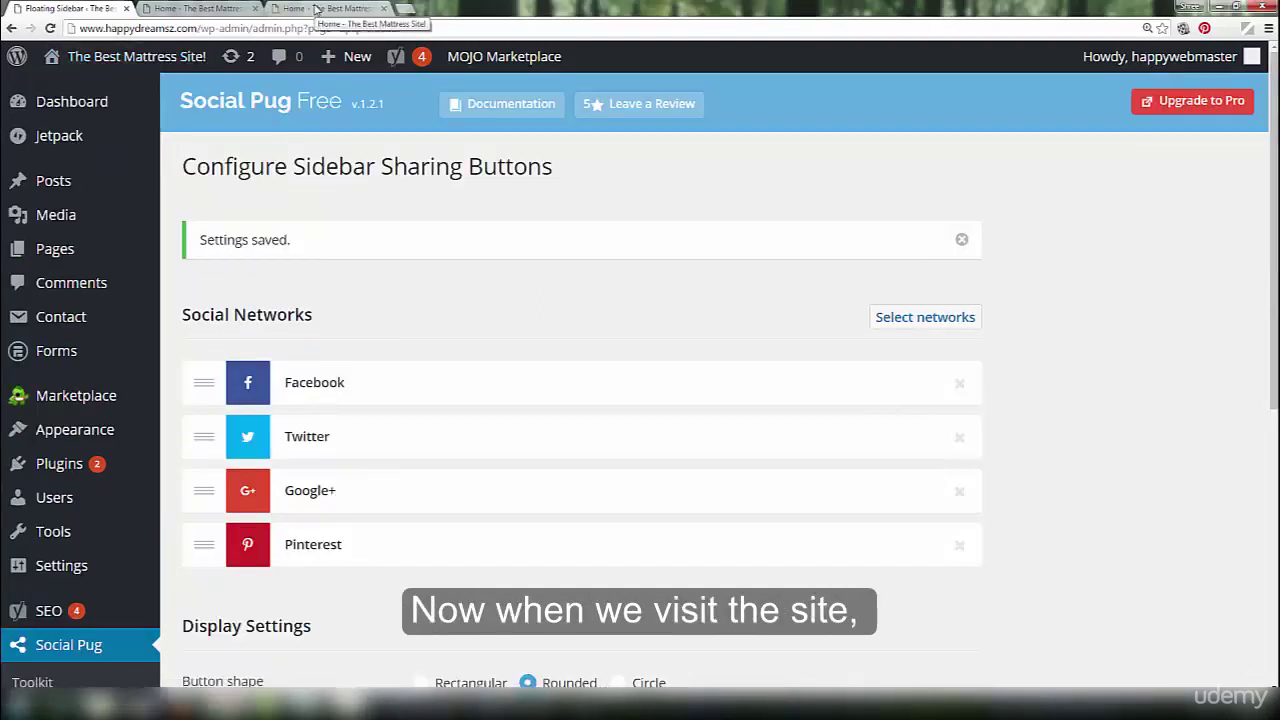
click(315, 9)
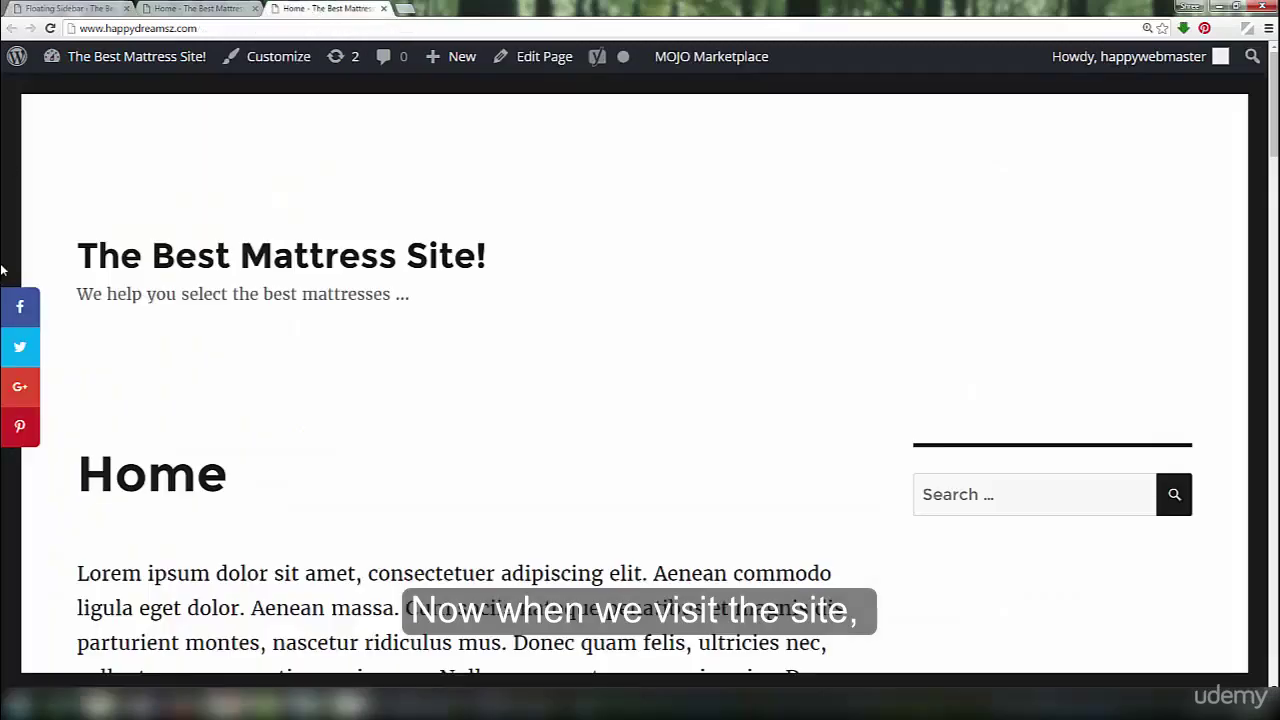